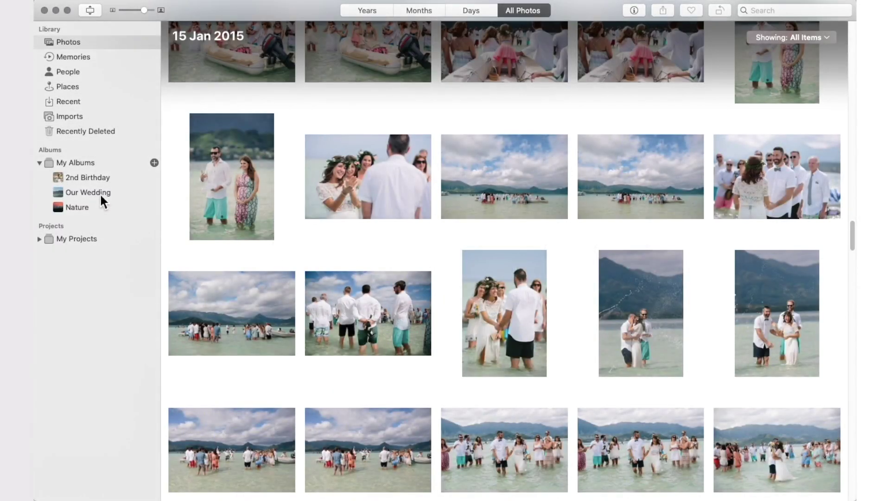
Step: Start a MILK Books photo book from the Our Wedding album
{"action": "right_click", "coordinate": [101, 195]}
{"action": "mouse_move", "coordinate": [116, 209]}
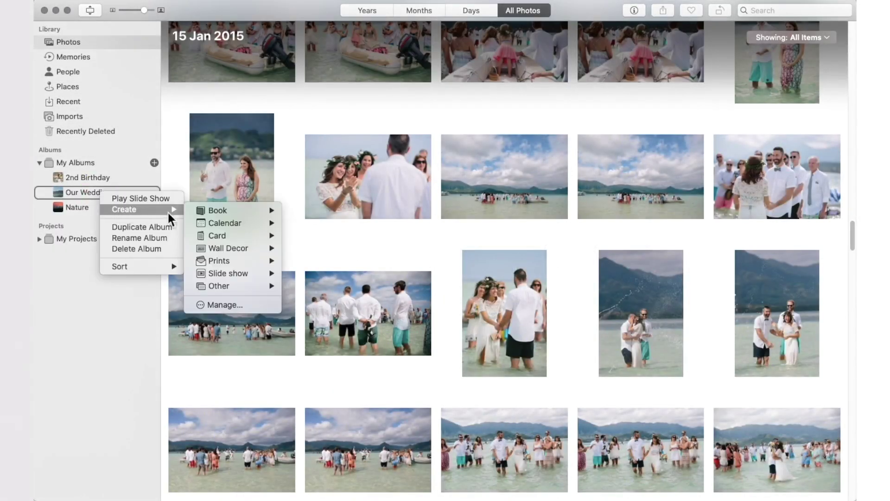
{"action": "mouse_move", "coordinate": [195, 211]}
{"action": "left_click", "coordinate": [293, 210]}
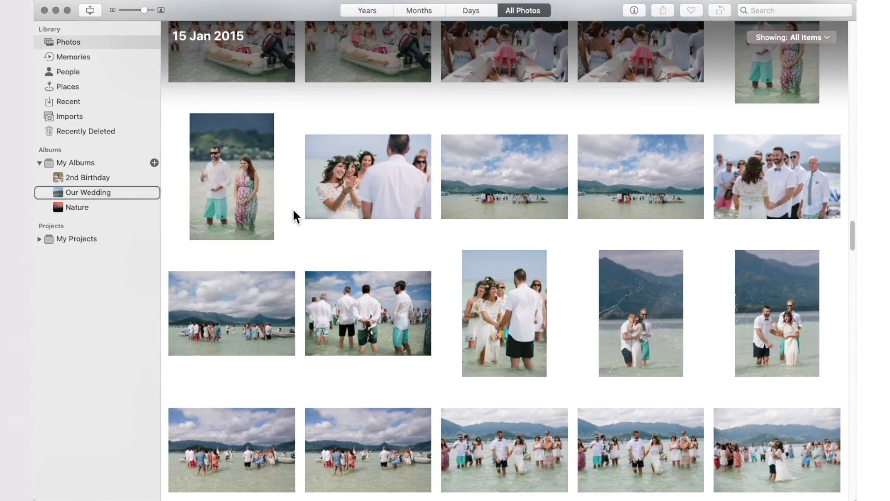
Step: Choose Premium Photo Books in the Large Landscape size and create the project
{"action": "scroll", "coordinate": [293, 208], "scroll_direction": "down", "scroll_amount": 5}
{"action": "left_click", "coordinate": [342, 192]}
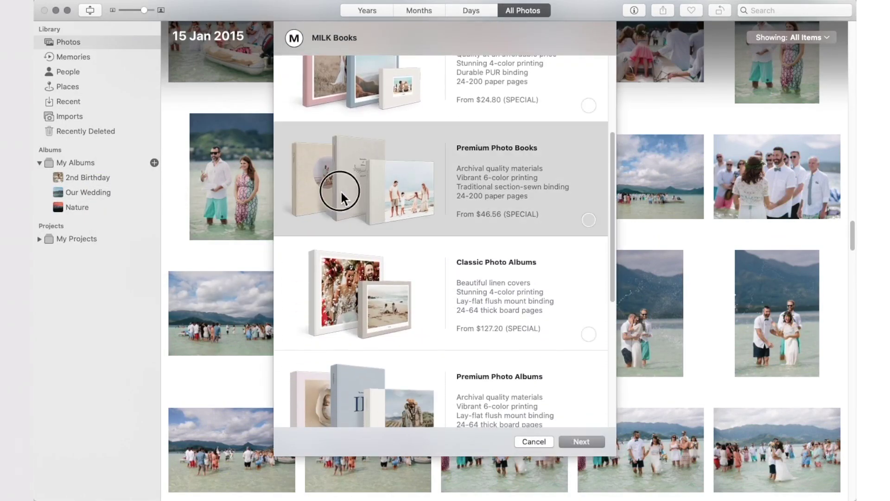
{"action": "left_click", "coordinate": [584, 441]}
{"action": "scroll", "coordinate": [491, 340], "scroll_direction": "down", "scroll_amount": 3}
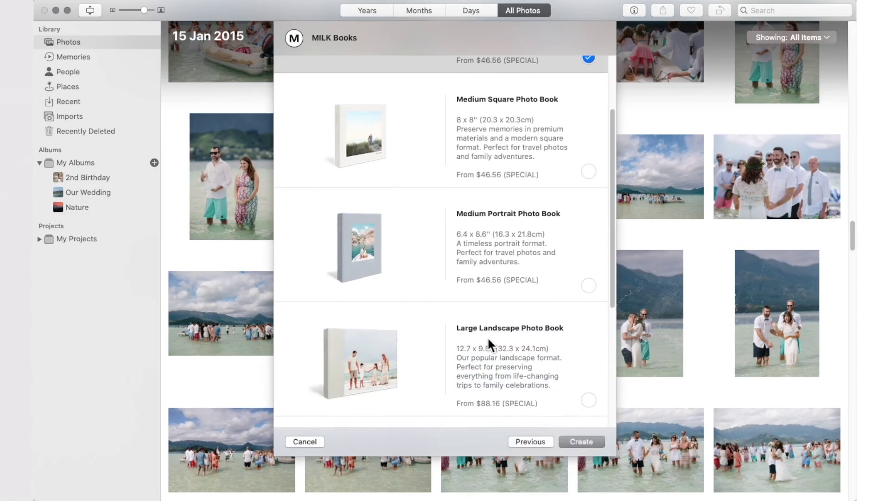
{"action": "left_click", "coordinate": [488, 342]}
{"action": "left_click", "coordinate": [580, 442]}
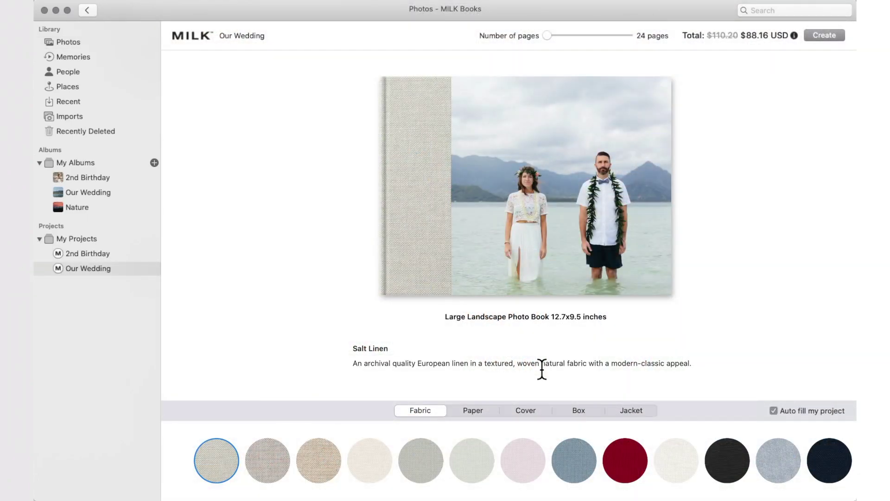
Step: Give the book Steel Blue Linen fabric, textured paper and a framed-photo cover layout
{"action": "left_click", "coordinate": [569, 471]}
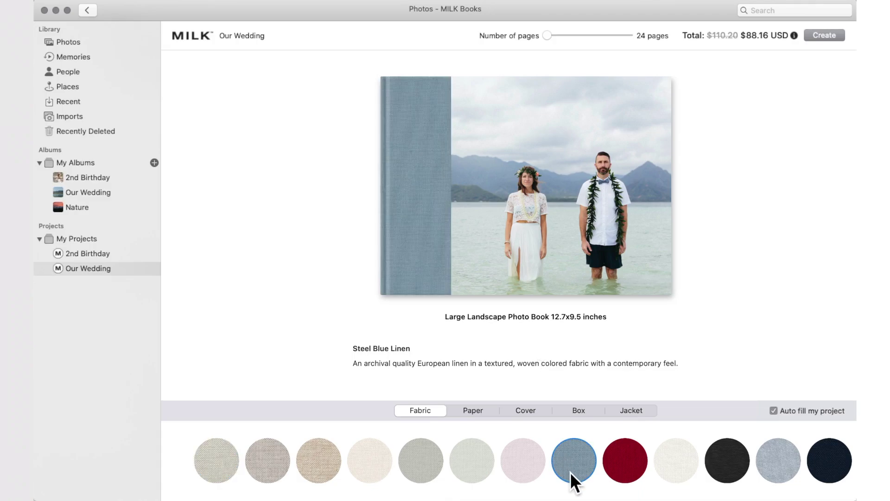
{"action": "left_click", "coordinate": [494, 413]}
{"action": "left_click", "coordinate": [568, 462]}
{"action": "left_click", "coordinate": [543, 412]}
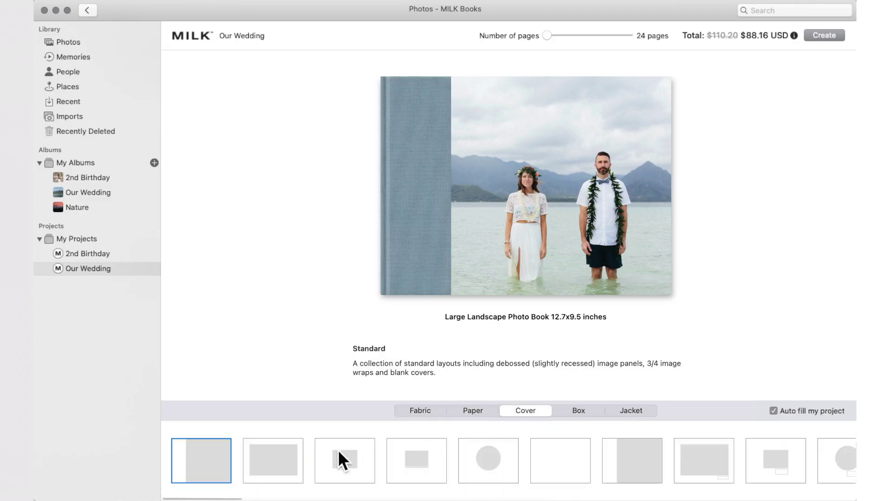
{"action": "left_click", "coordinate": [299, 466]}
Step: Leave the box and jacket unchanged and raise the page count to 84
{"action": "left_click", "coordinate": [599, 411]}
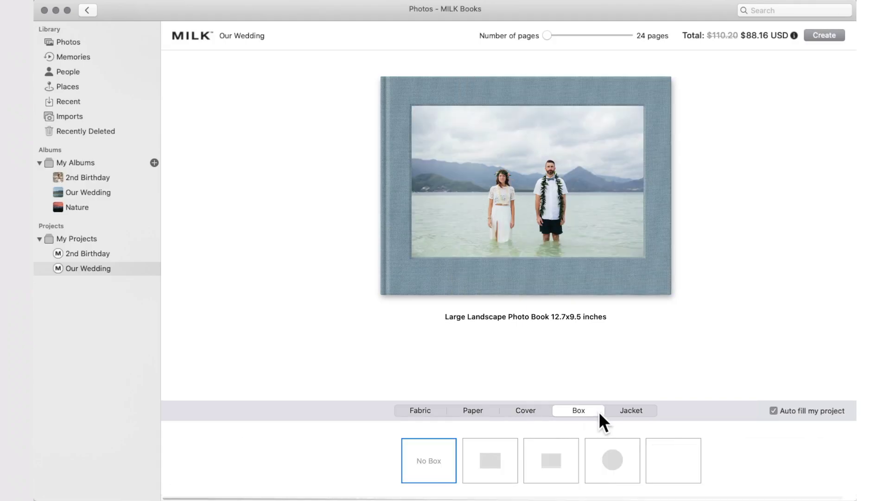
{"action": "left_click", "coordinate": [651, 412]}
{"action": "left_click_drag", "start_coordinate": [547, 35], "coordinate": [574, 39]}
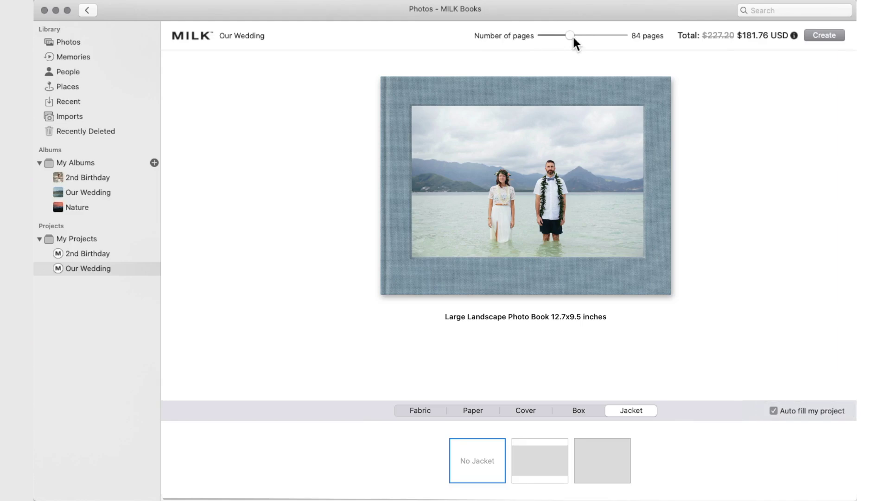
Step: Autofill the book with the album's photos, four images per spread at a square ratio
{"action": "left_click", "coordinate": [827, 37]}
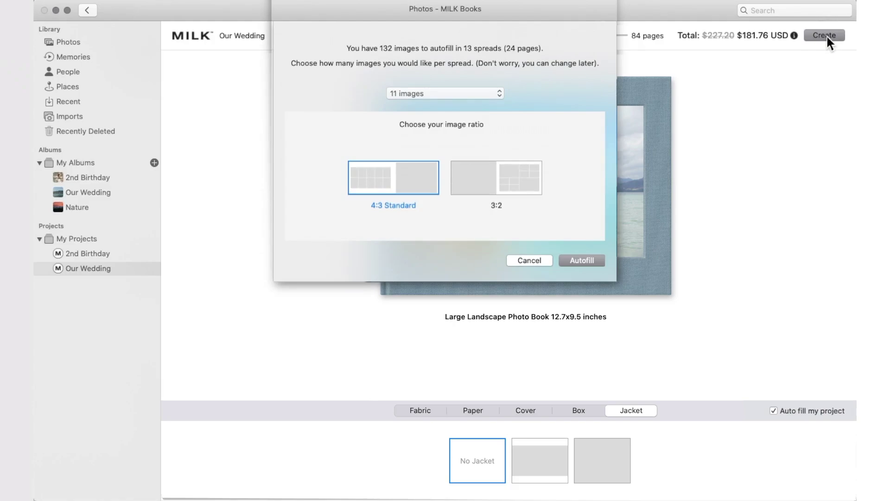
{"action": "left_click", "coordinate": [481, 93]}
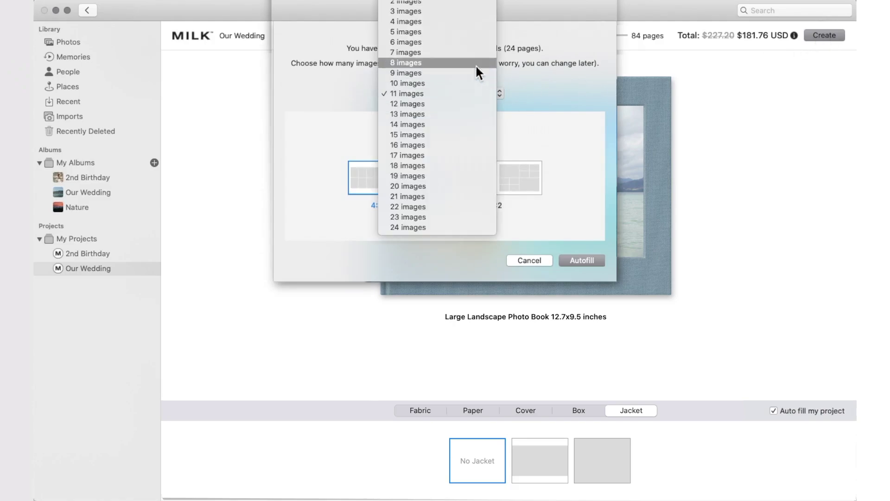
{"action": "left_click", "coordinate": [468, 26]}
{"action": "left_click", "coordinate": [486, 172]}
{"action": "left_click", "coordinate": [529, 176]}
{"action": "left_click", "coordinate": [581, 260]}
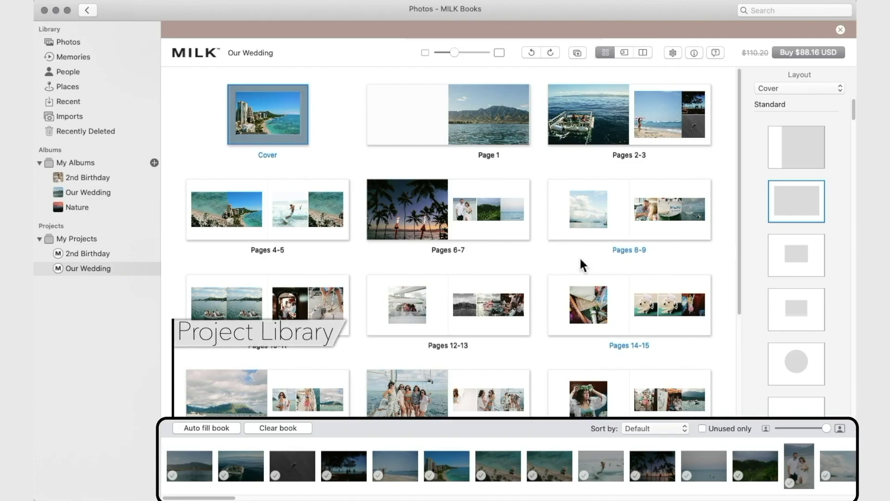
Step: Enlarge the library panel, resize the page thumbnails, and add a blank spread after Page 1
{"action": "mouse_move", "coordinate": [669, 419]}
{"action": "left_mouse_down"}
{"action": "mouse_move", "coordinate": [660, 312]}
{"action": "mouse_move", "coordinate": [663, 419]}
{"action": "left_mouse_up"}
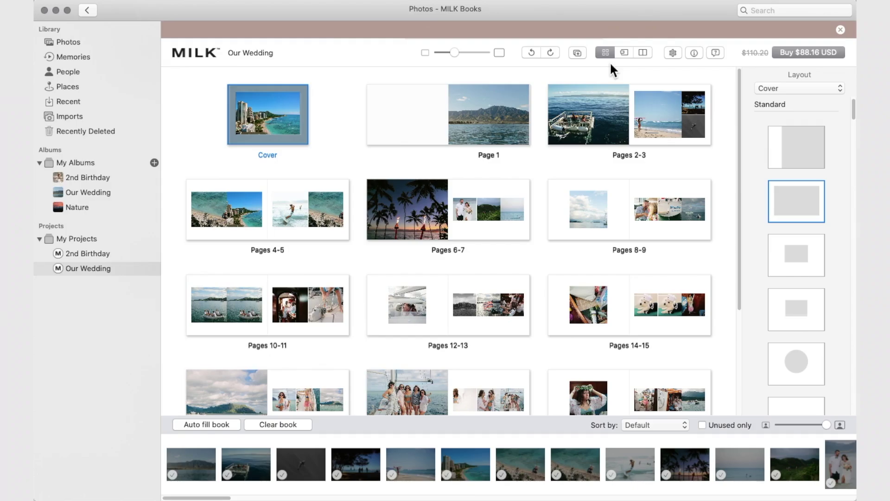
{"action": "mouse_move", "coordinate": [455, 52]}
{"action": "left_mouse_down"}
{"action": "mouse_move", "coordinate": [481, 54]}
{"action": "mouse_move", "coordinate": [449, 56]}
{"action": "left_mouse_up"}
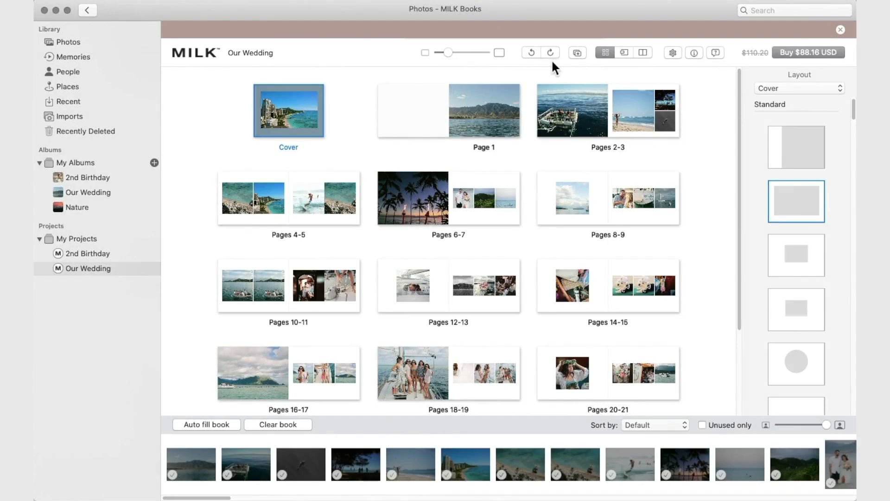
{"action": "left_click", "coordinate": [577, 53]}
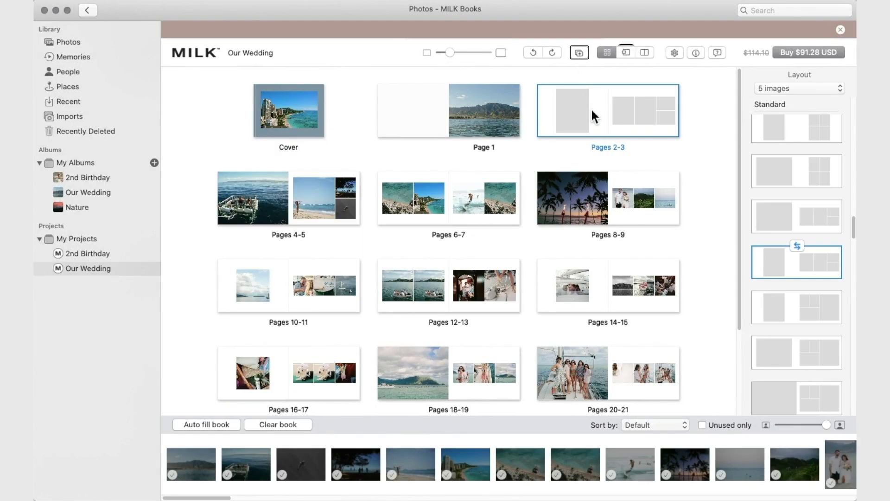
Step: Show the Pages 4-5 spread on its own and swap its two photos
{"action": "left_click", "coordinate": [627, 52]}
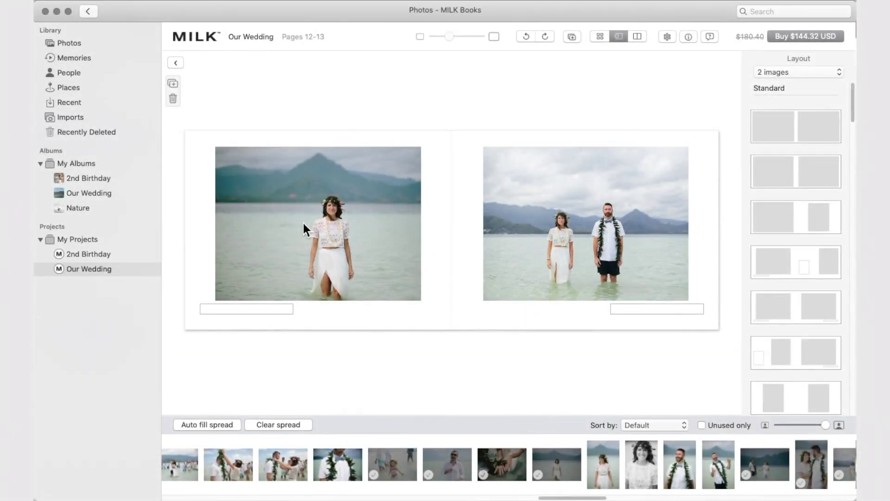
{"action": "left_click", "coordinate": [311, 226]}
{"action": "left_click_drag", "start_coordinate": [312, 226], "coordinate": [552, 243]}
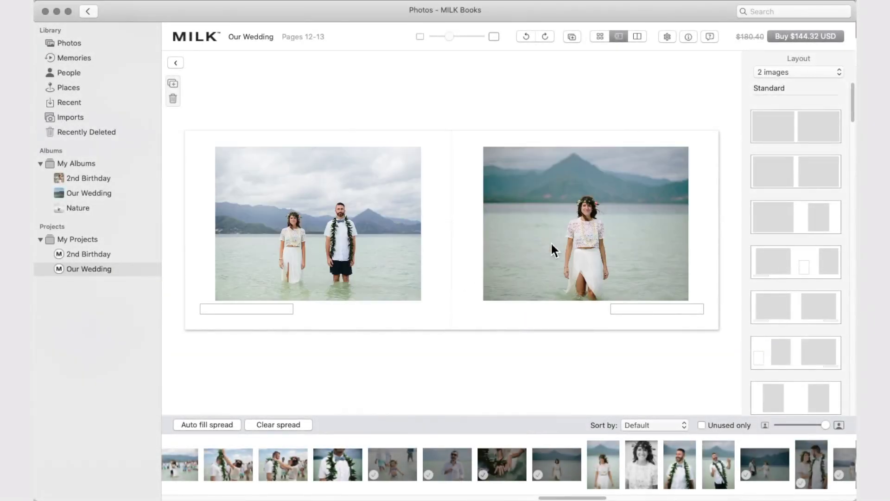
Step: Apply a three-image layout, placing the couple holding hands right and the lei portrait left
{"action": "left_click", "coordinate": [781, 72]}
{"action": "left_click", "coordinate": [782, 80]}
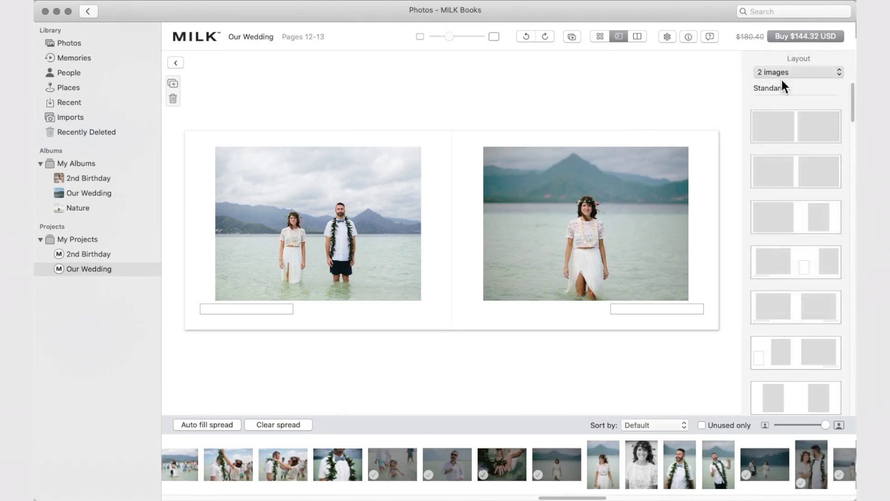
{"action": "left_click_drag", "start_coordinate": [845, 184], "coordinate": [847, 207]}
{"action": "left_click", "coordinate": [792, 309]}
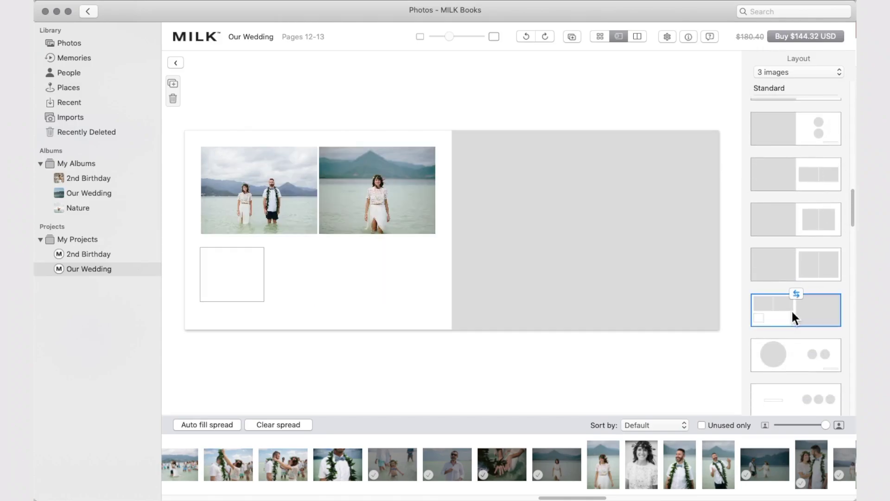
{"action": "left_click_drag", "start_coordinate": [776, 461], "coordinate": [631, 268]}
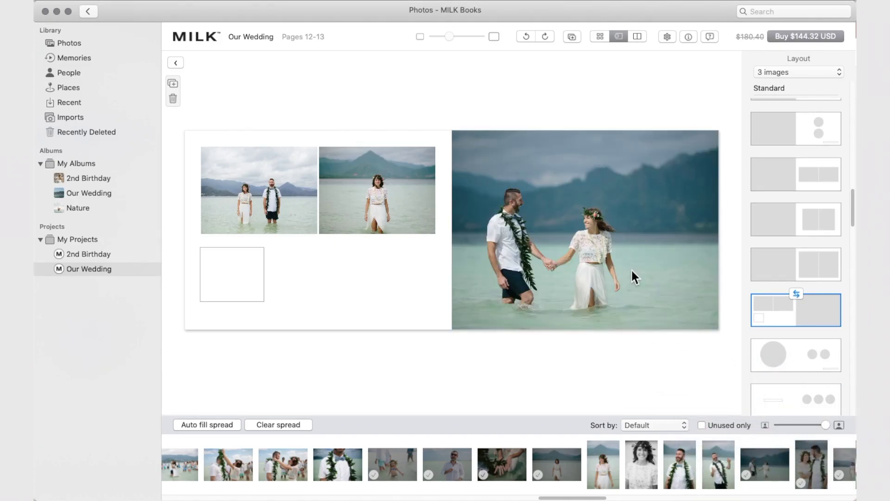
{"action": "left_click_drag", "start_coordinate": [678, 459], "coordinate": [387, 285]}
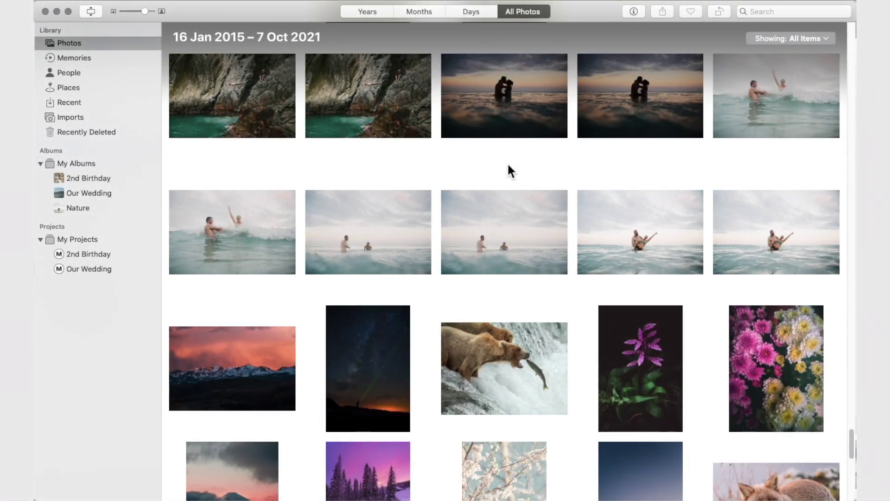
Step: Drag-select three ocean photos in the Photos library
{"action": "left_click_drag", "start_coordinate": [507, 162], "coordinate": [113, 270]}
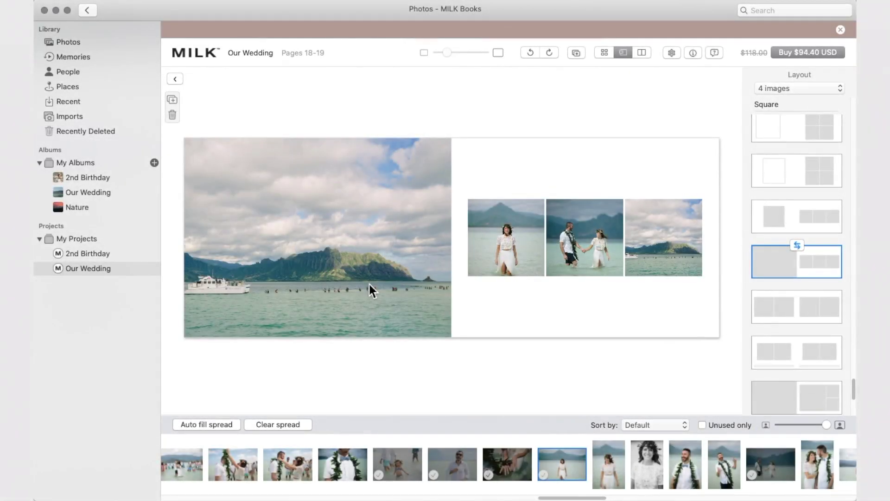
Step: Apply automatic colour enhancement to the boat-and-mountain lagoon photo on Pages 18-19
{"action": "left_click", "coordinate": [369, 285]}
{"action": "left_click", "coordinate": [362, 356]}
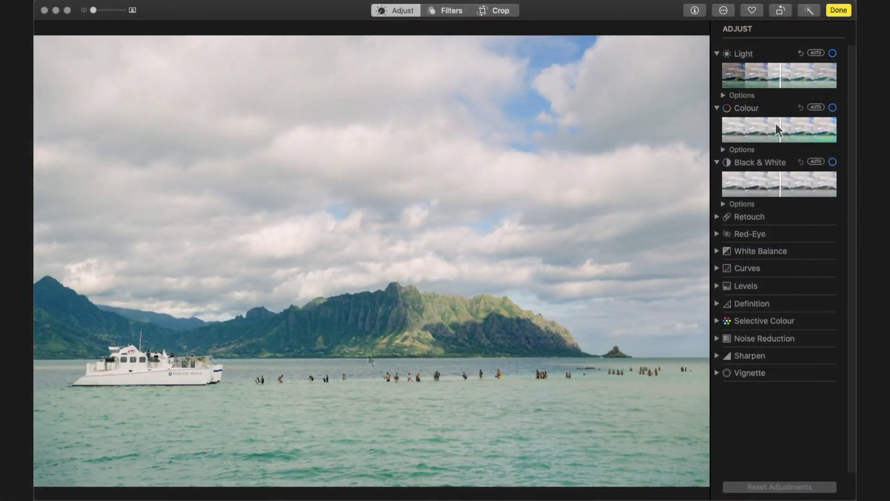
{"action": "left_click", "coordinate": [780, 124]}
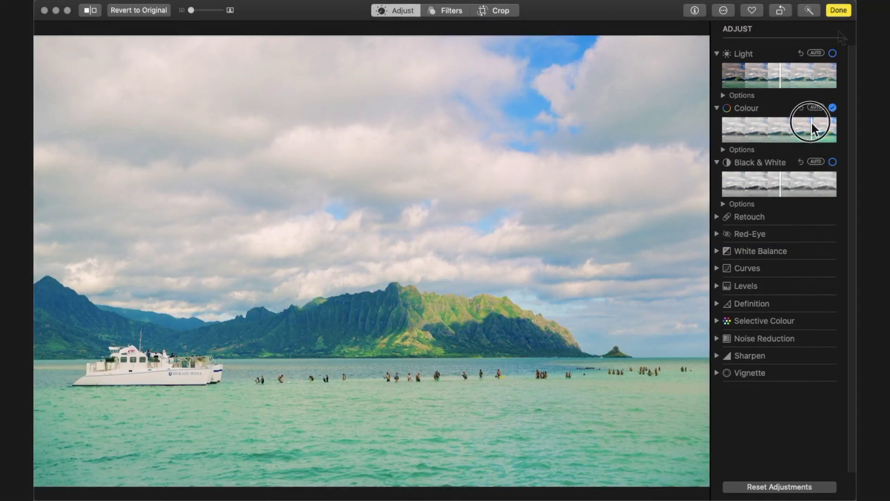
{"action": "left_click", "coordinate": [837, 12]}
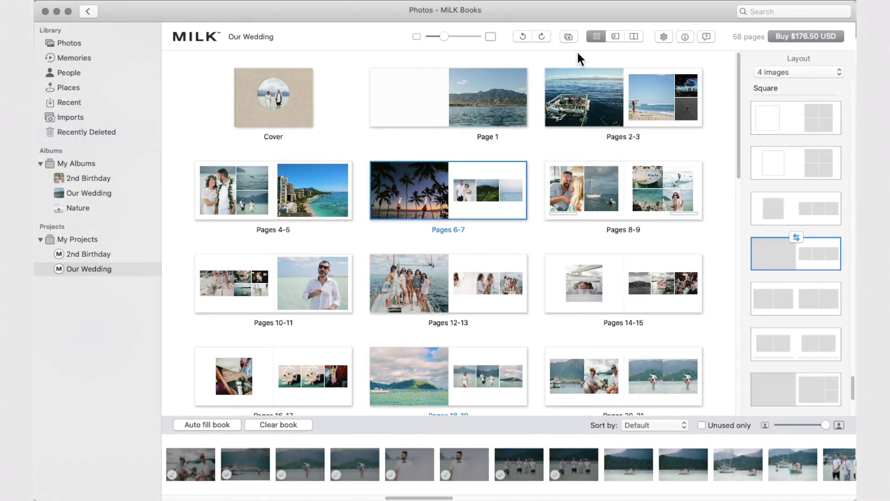
Step: Add two blank spreads and move one to sit right after Pages 10-11
{"action": "left_click", "coordinate": [569, 37]}
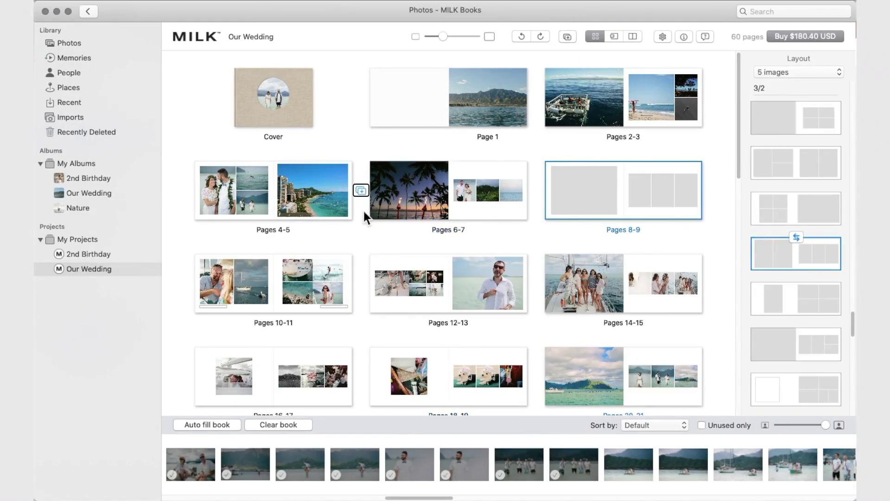
{"action": "left_click", "coordinate": [363, 191]}
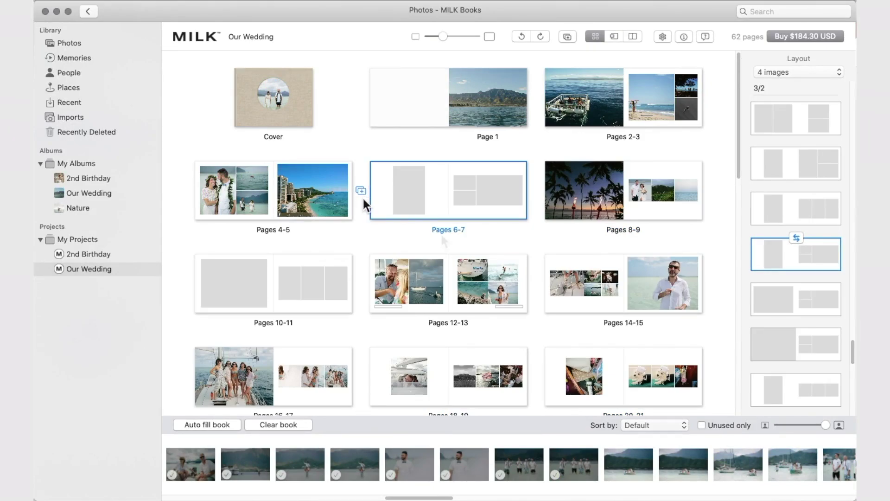
{"action": "left_click_drag", "start_coordinate": [441, 230], "coordinate": [360, 284]}
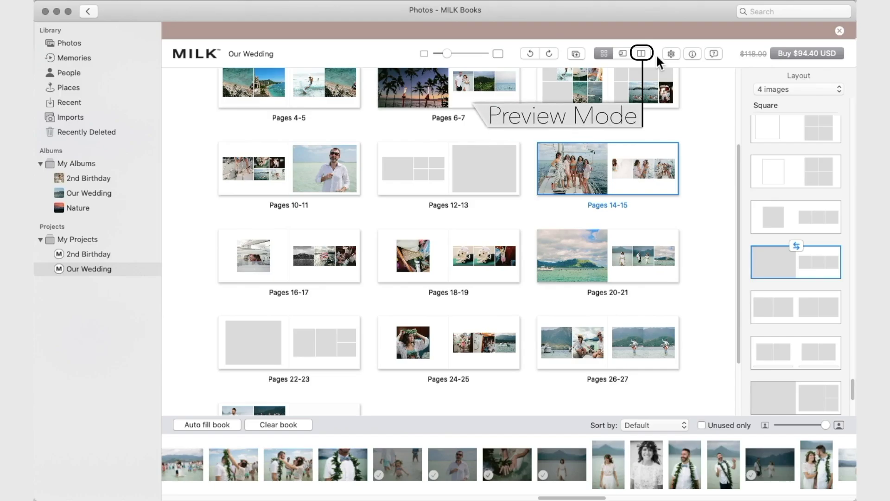
Step: Preview the book full screen and turn to the next page
{"action": "left_click", "coordinate": [648, 54]}
{"action": "key", "text": "Right"}
{"action": "key", "text": "Right"}
{"action": "key", "text": "Right"}
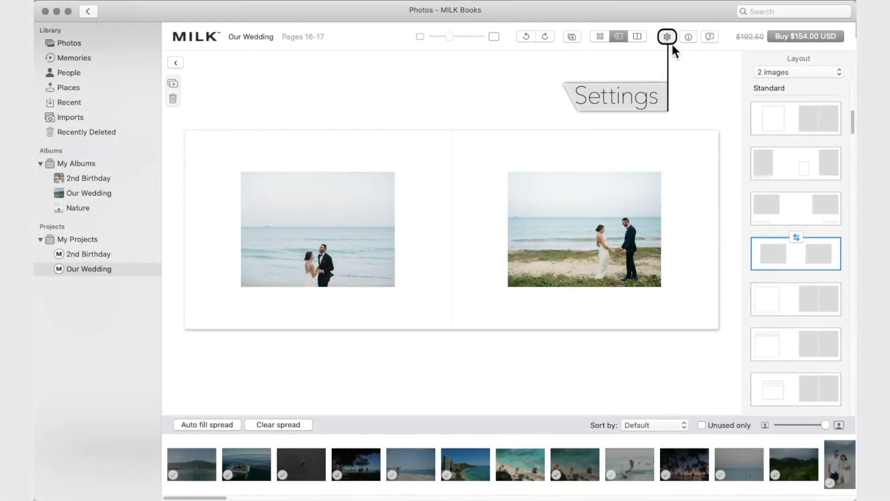
Step: Rename the book's title to 'Mr & Mrs' in its settings
{"action": "left_click", "coordinate": [672, 45]}
{"action": "left_click", "coordinate": [244, 37]}
{"action": "type", "text": "Mr"}
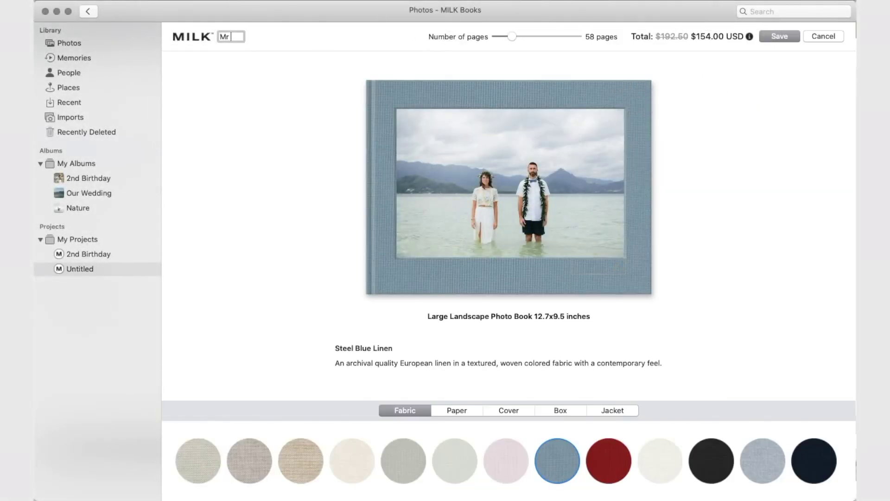
{"action": "type", "text": " & Mrs"}
{"action": "key", "text": "Return"}
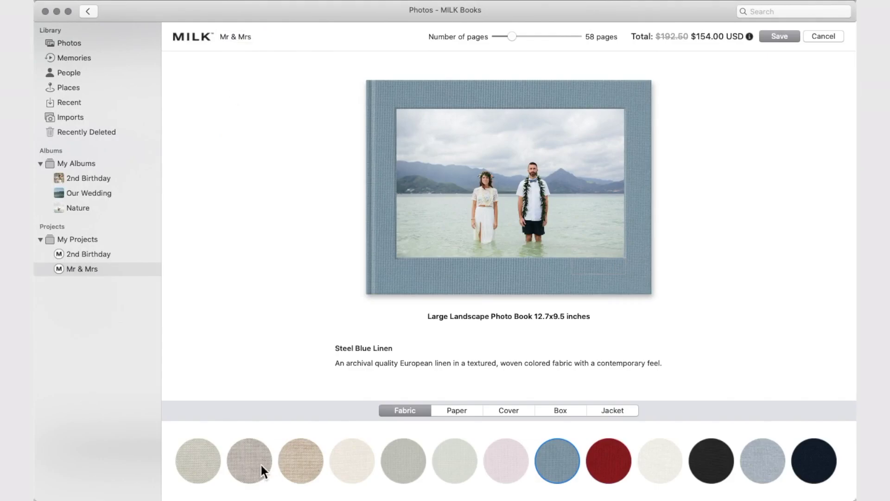
Step: Choose a Nut Linen cover with a circular photo window and reduce the book to 56 pages
{"action": "left_click", "coordinate": [260, 466]}
{"action": "left_click", "coordinate": [304, 466]}
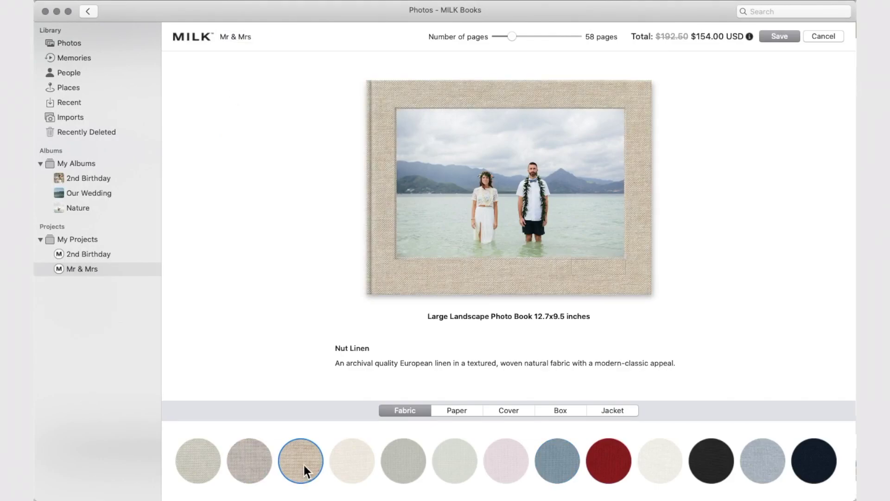
{"action": "left_click", "coordinate": [459, 410]}
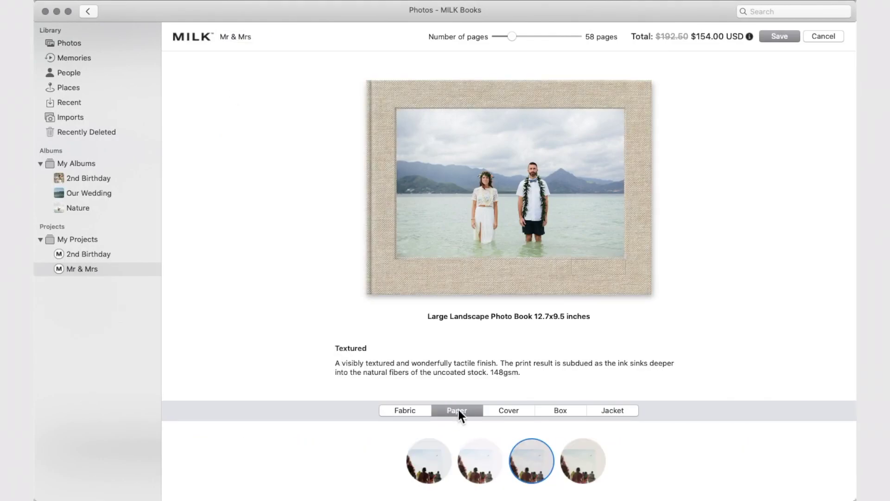
{"action": "left_click", "coordinate": [493, 411]}
{"action": "left_click", "coordinate": [635, 469]}
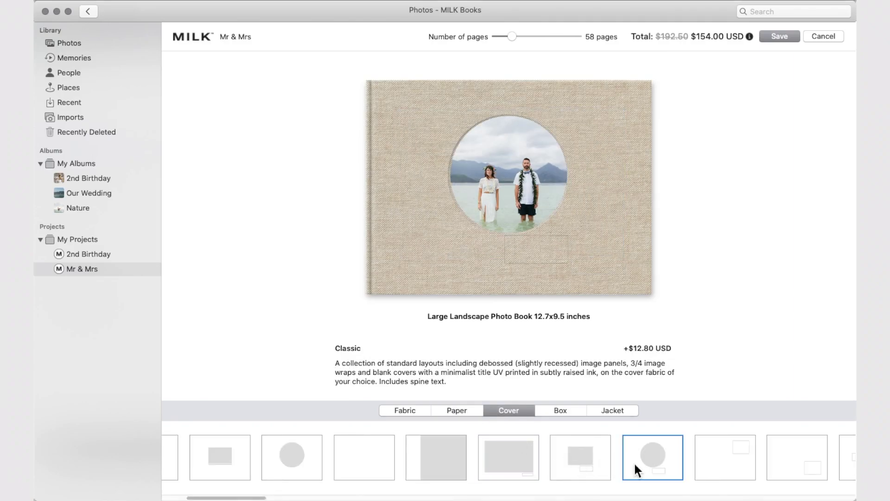
{"action": "left_click", "coordinate": [583, 412]}
{"action": "left_click", "coordinate": [596, 411]}
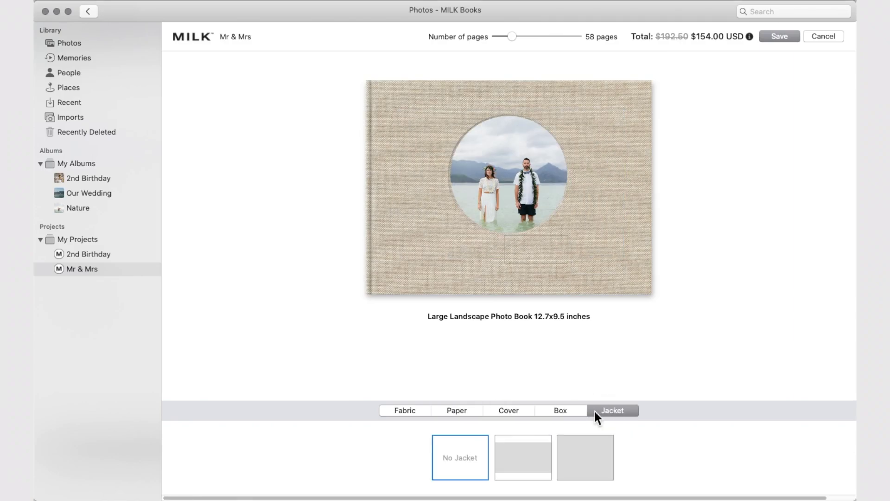
{"action": "left_click_drag", "start_coordinate": [511, 37], "coordinate": [524, 42]}
Step: Save the book settings, then review and close the pre-purchase discount offer on the Mr & Mrs pages
{"action": "left_click", "coordinate": [772, 36]}
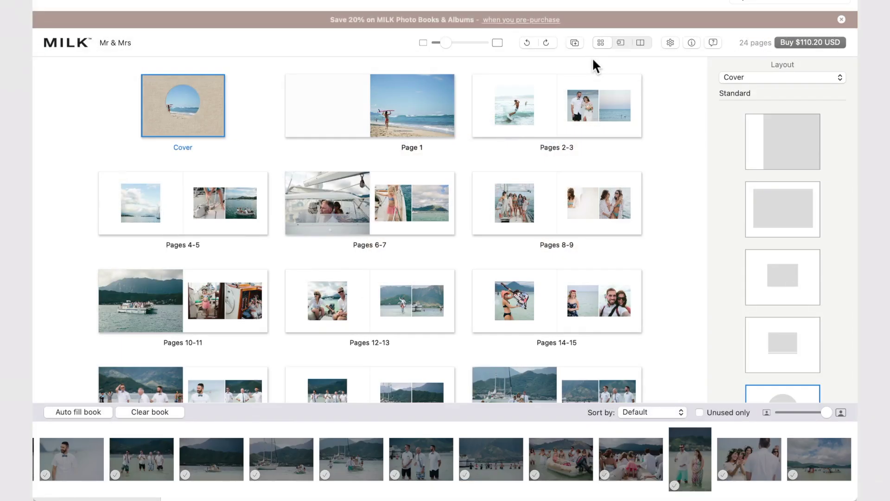
{"action": "left_click", "coordinate": [555, 28]}
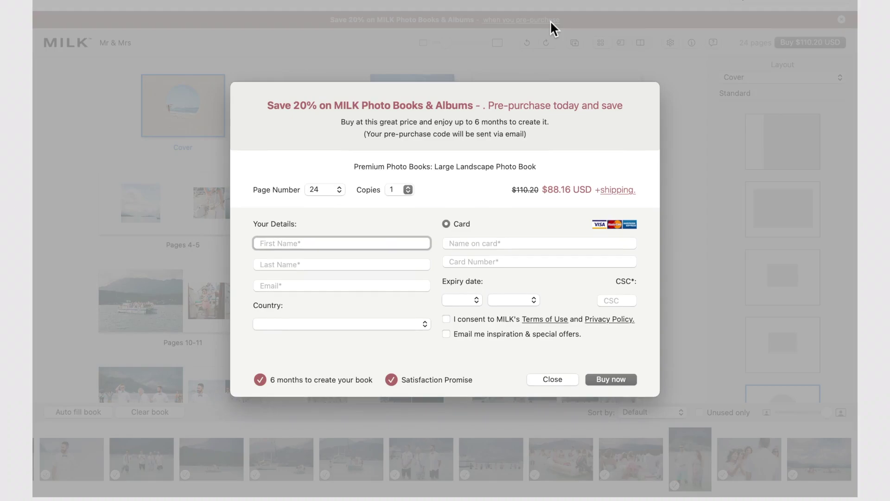
{"action": "left_click", "coordinate": [571, 379]}
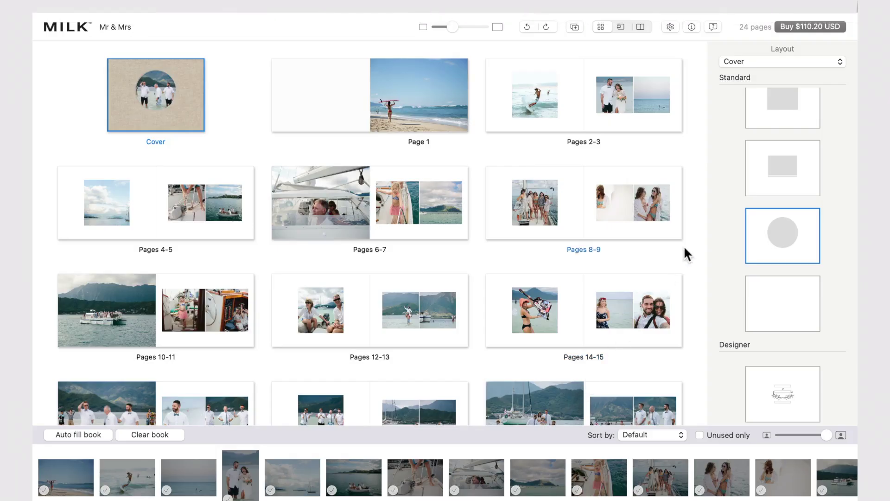